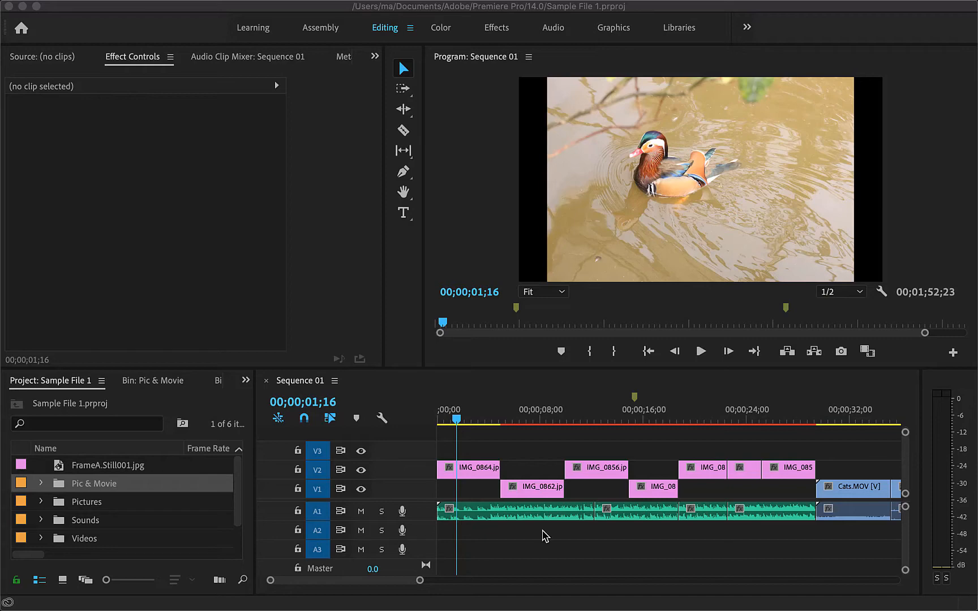
Step: Delete all the clips from every video and audio track of Sequence 01
click(615, 550)
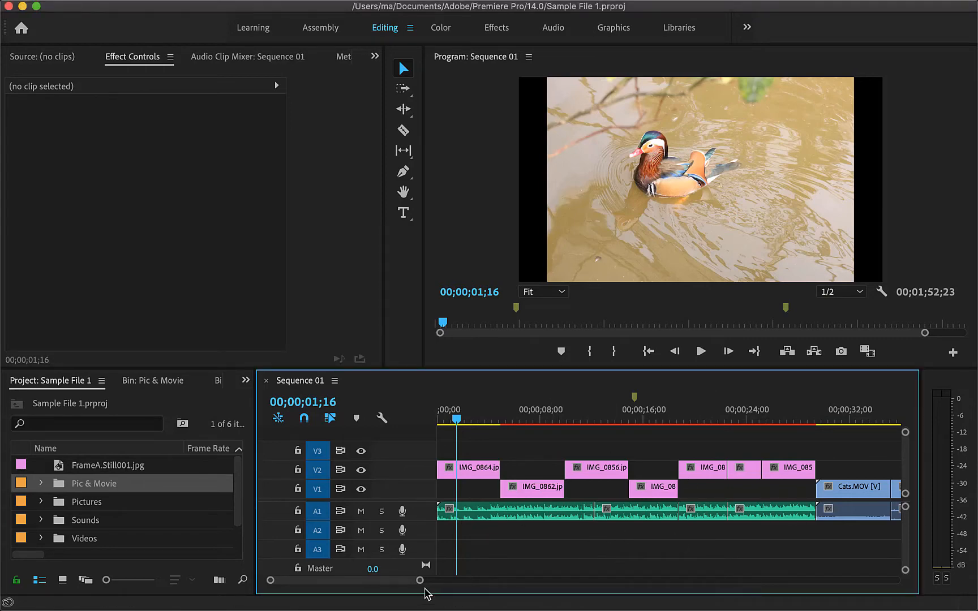
drag(420, 580, 559, 581)
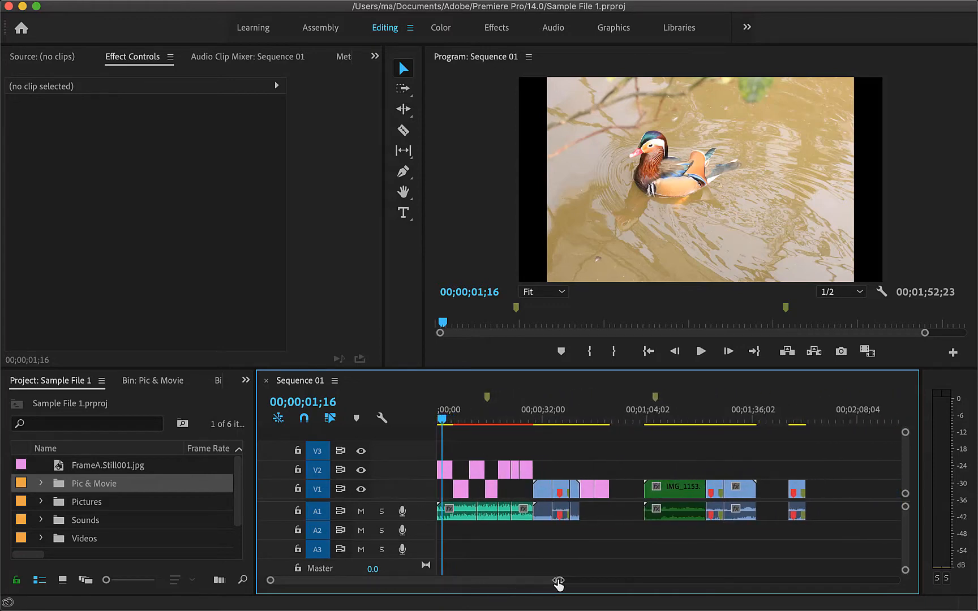
drag(867, 559, 371, 459)
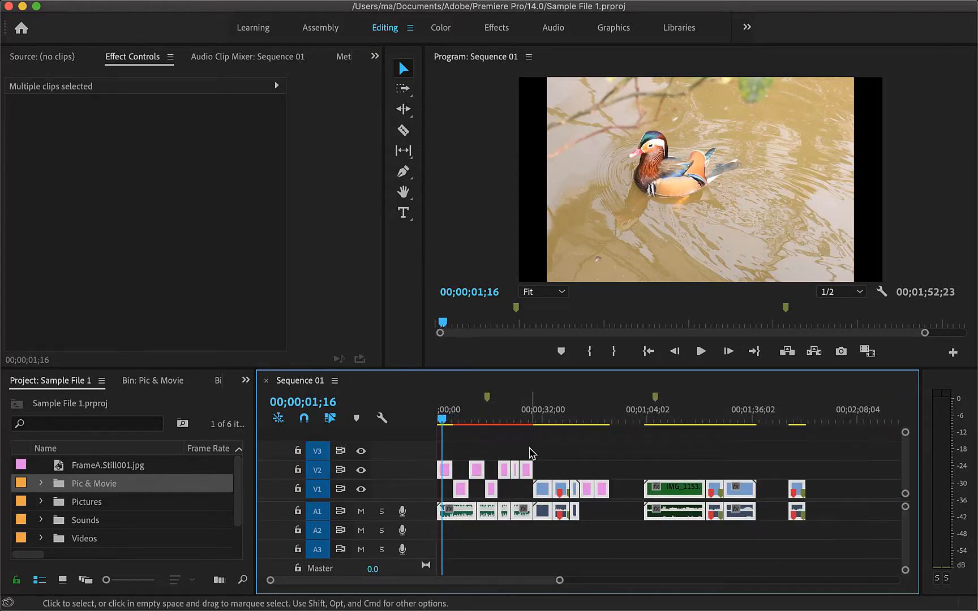
key(Delete)
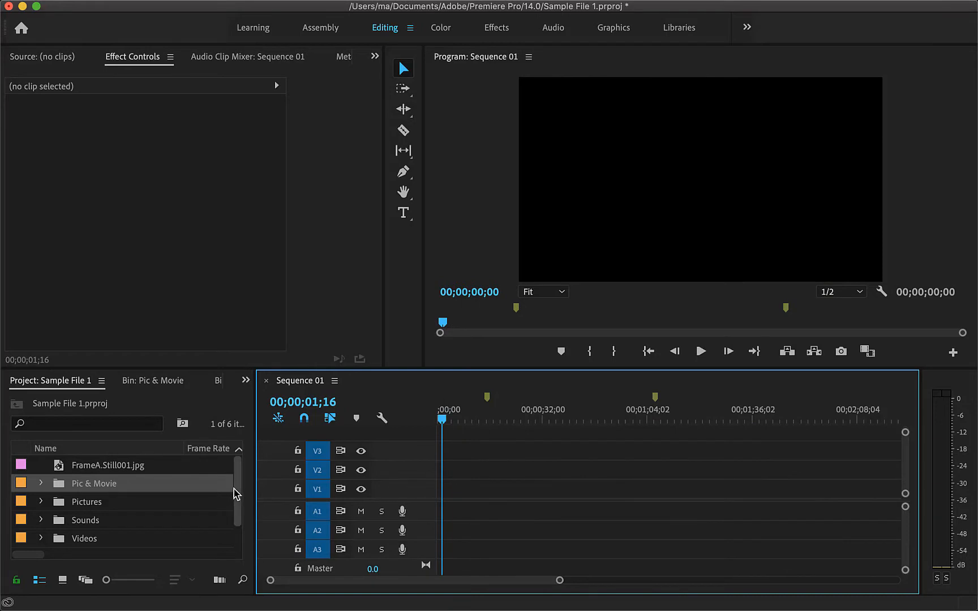
Step: Place My Movie1.mp4 and My Movie2.mp4 from the Pic & Movie bin at the start of V1, keeping the existing sequence settings
drag(236, 505, 236, 529)
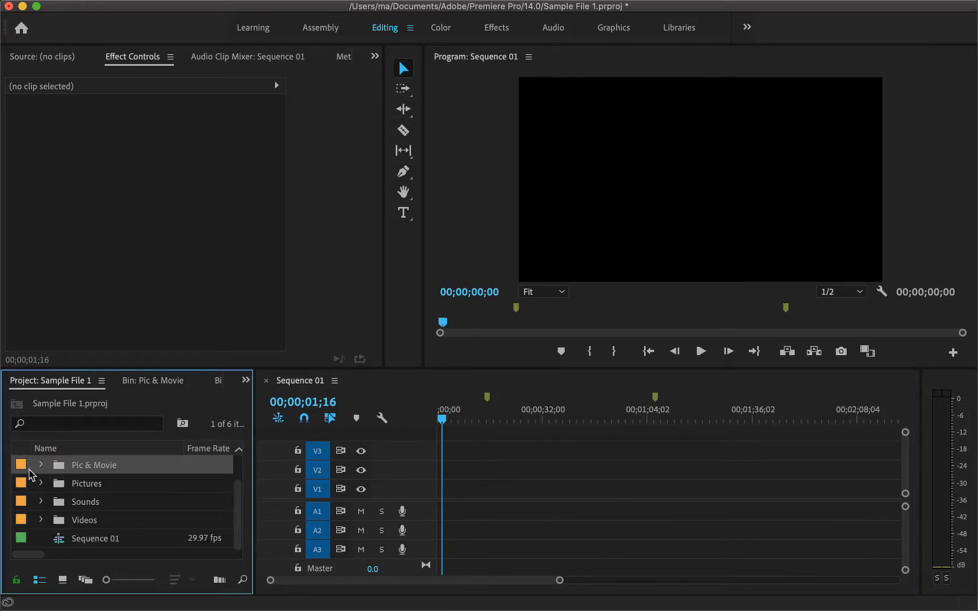
click(41, 464)
drag(238, 470, 238, 524)
click(163, 490)
shift+click(154, 503)
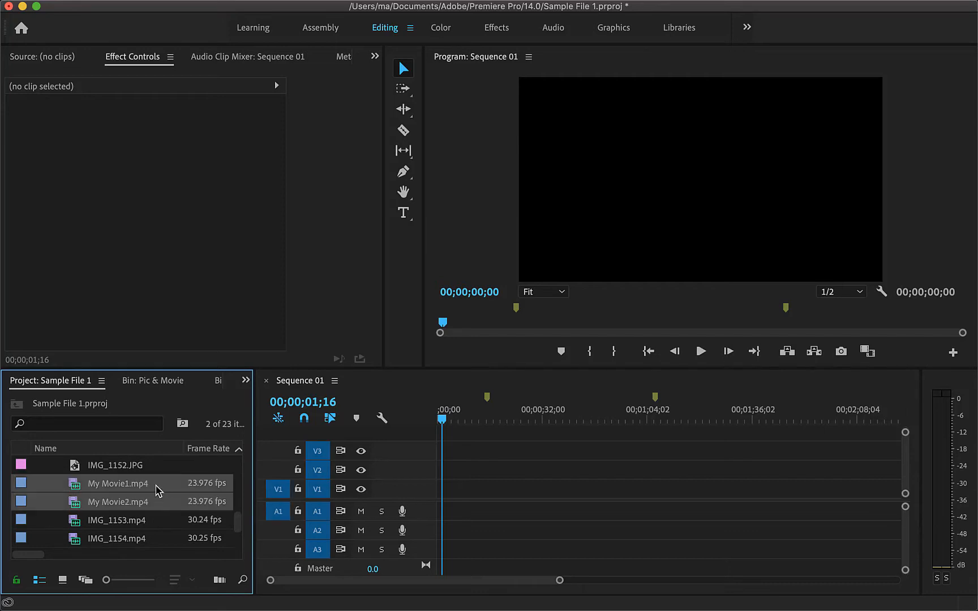
drag(157, 490, 505, 504)
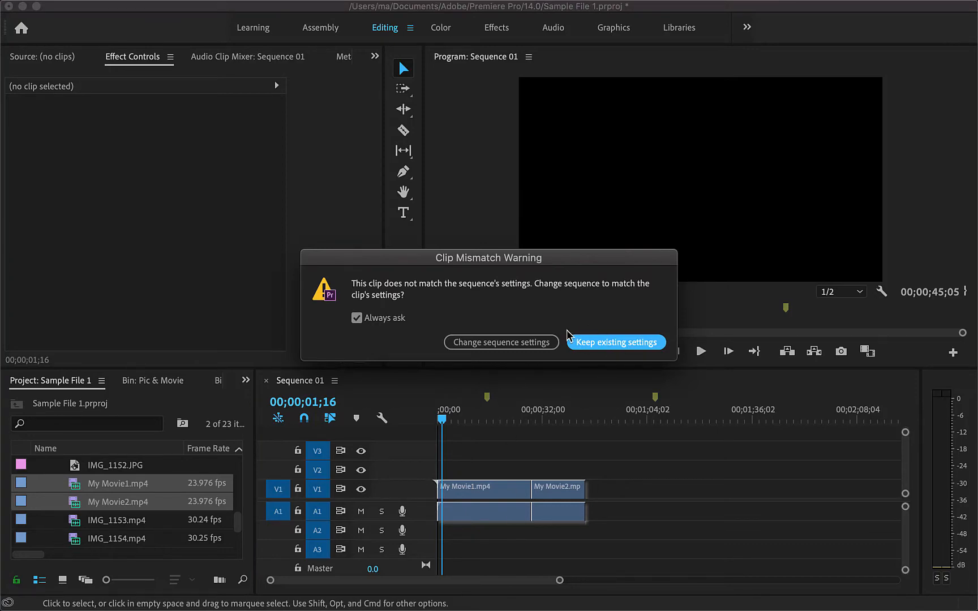
click(583, 343)
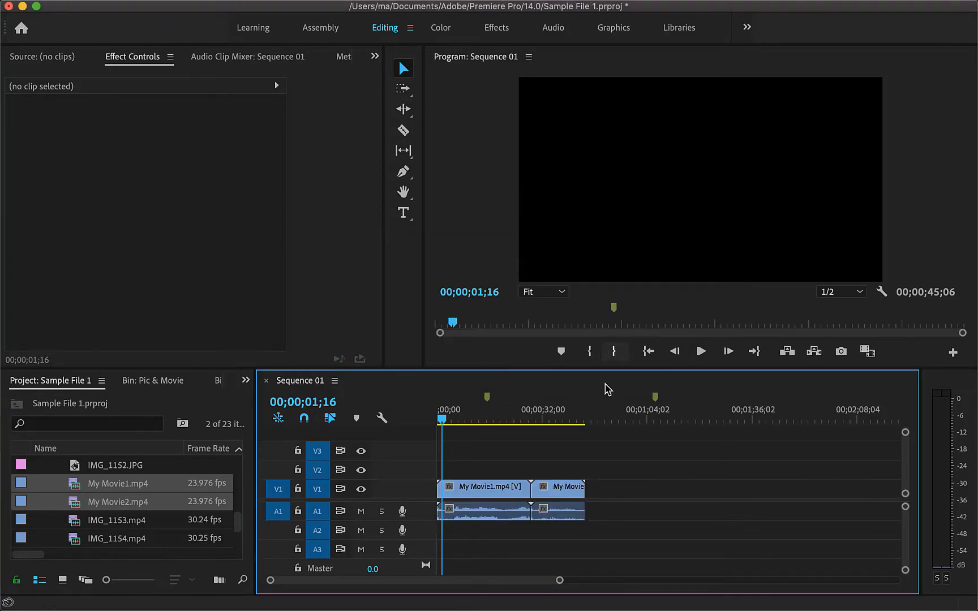
Step: Return the playhead to the start and place My Song.m4a from the Sounds bin at the beginning of audio track A2
key(Home)
drag(560, 581, 451, 581)
drag(238, 522, 237, 466)
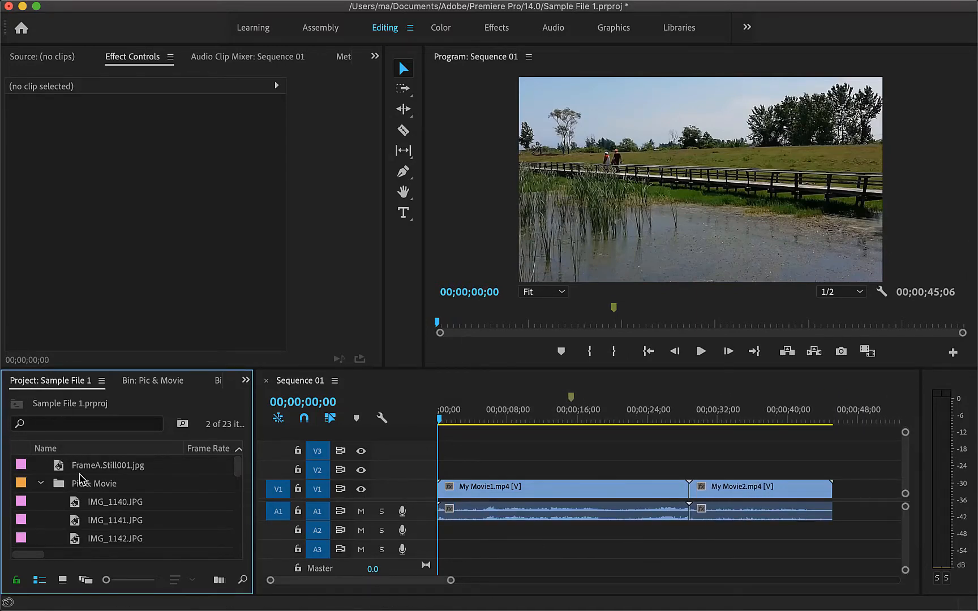
click(41, 484)
click(41, 520)
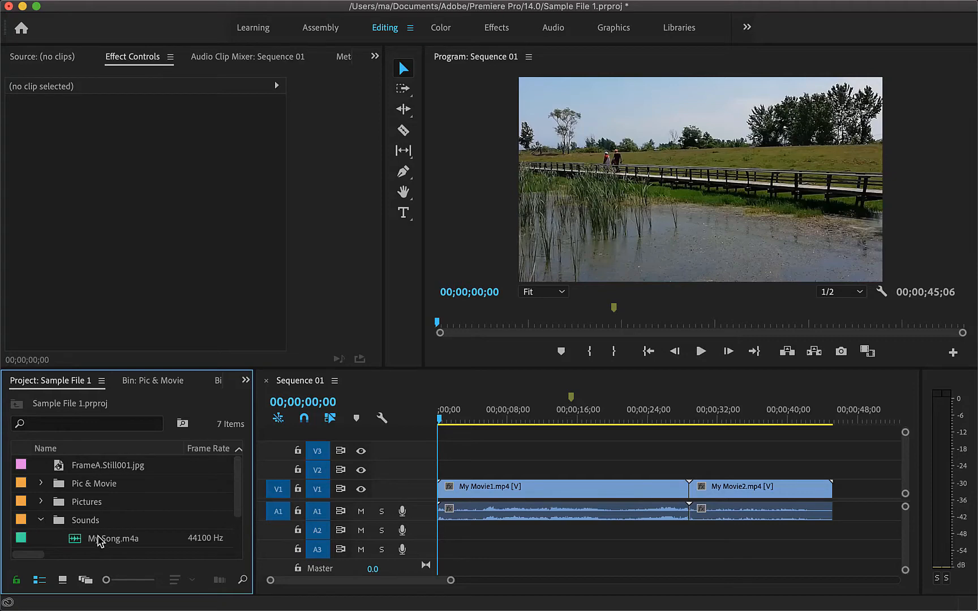
drag(95, 538, 436, 535)
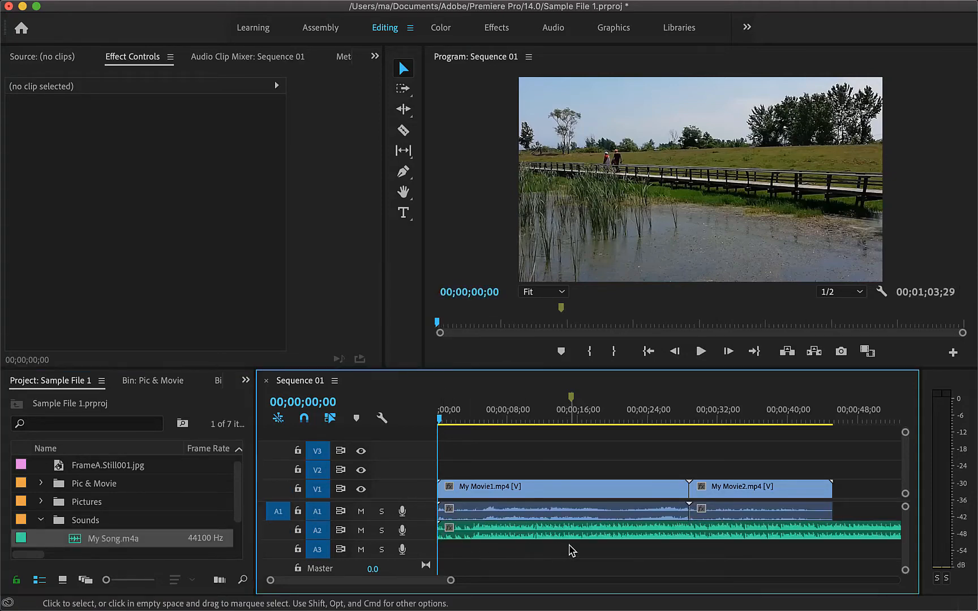
drag(451, 580, 473, 580)
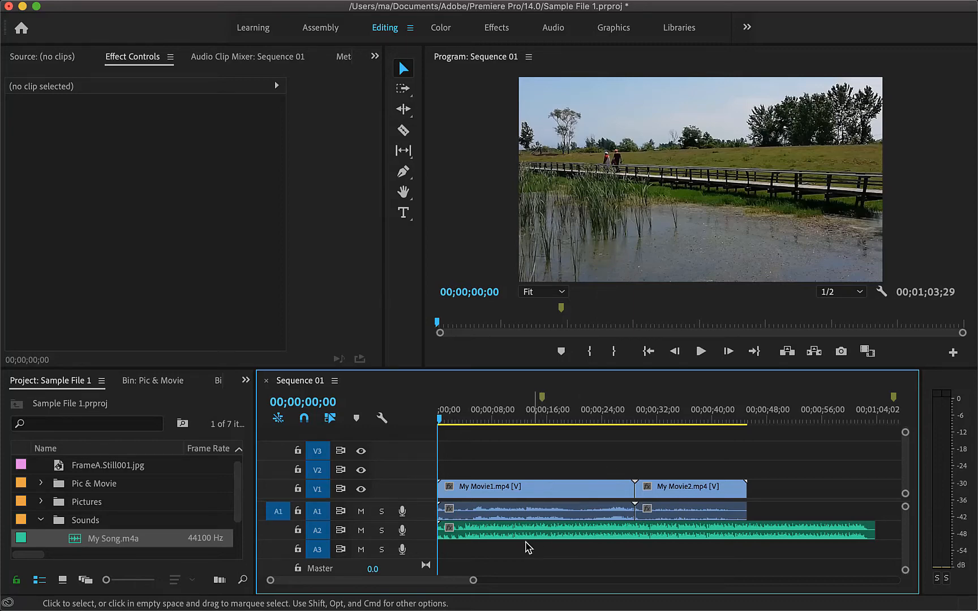
Step: Set the My Movie1.mp4 clip's duration to 00;00;10;02 with Speed/Duration, speeding it up to 286.42%
mouse_move(534, 528)
click(522, 491)
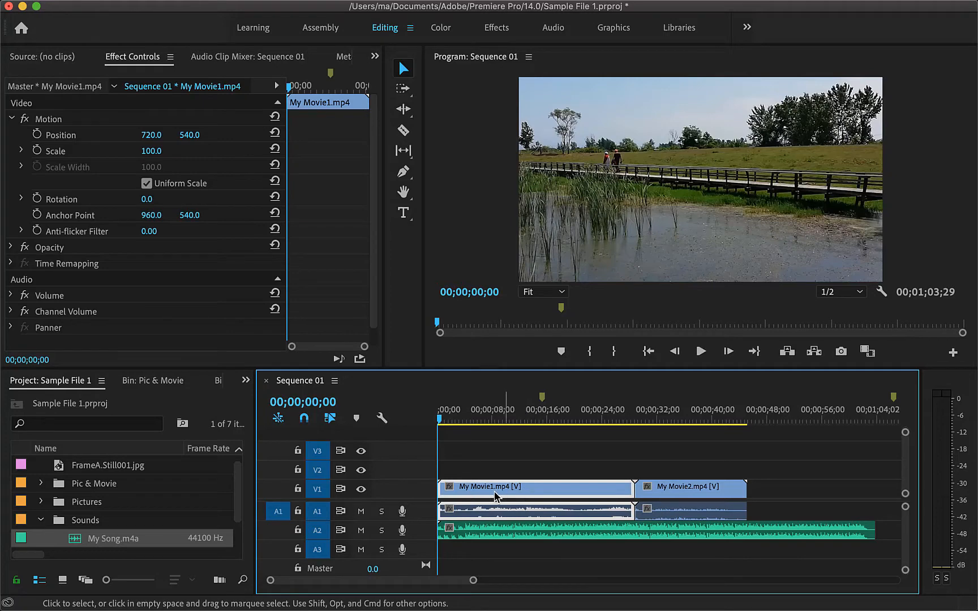
right_click(538, 493)
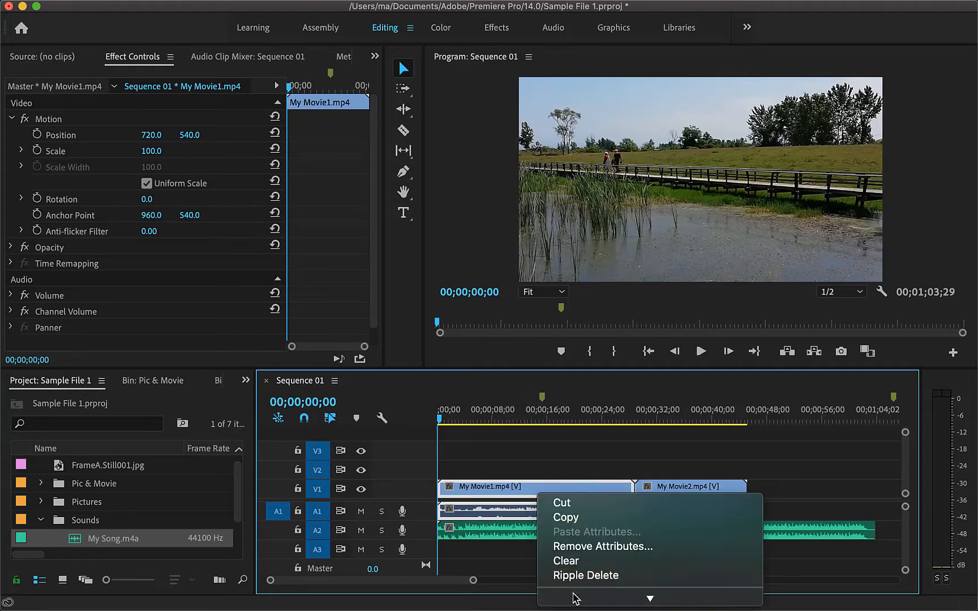
mouse_move(574, 598)
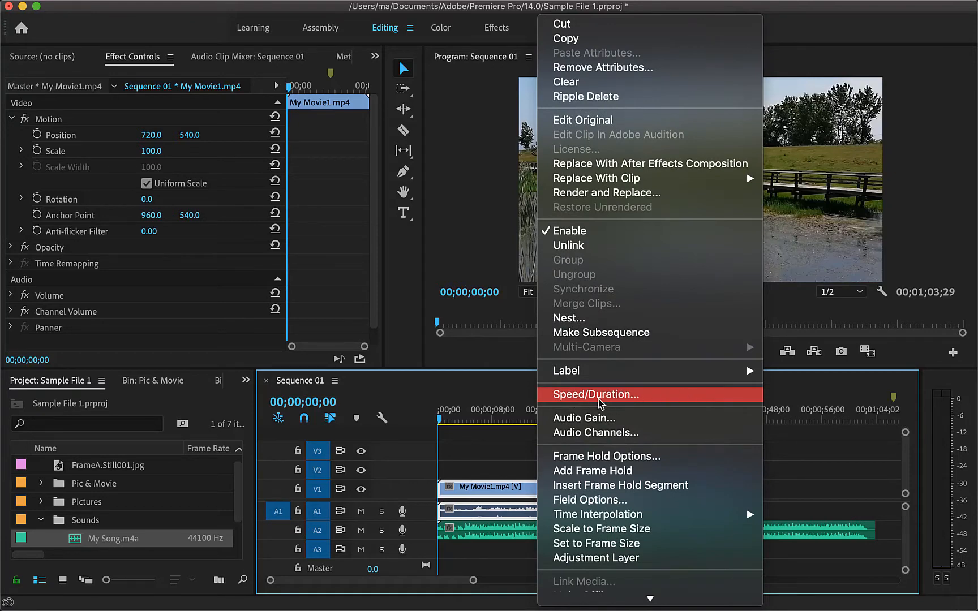
click(598, 399)
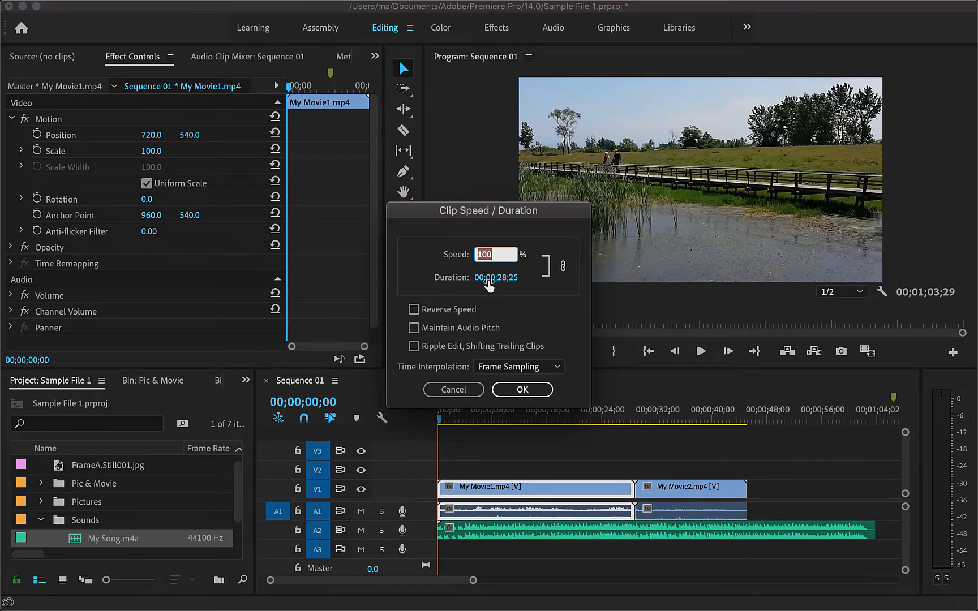
drag(488, 284, 90, 312)
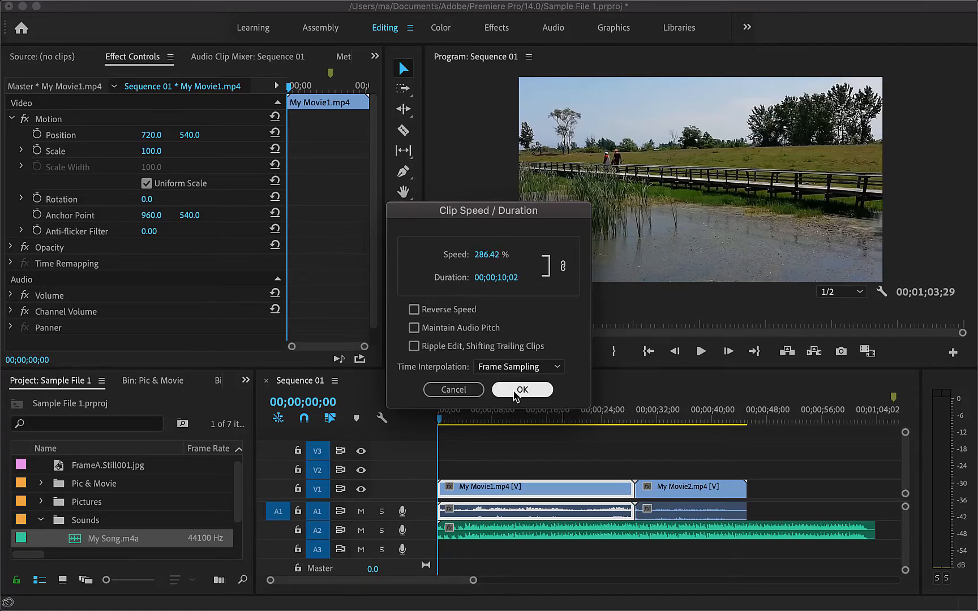
click(521, 390)
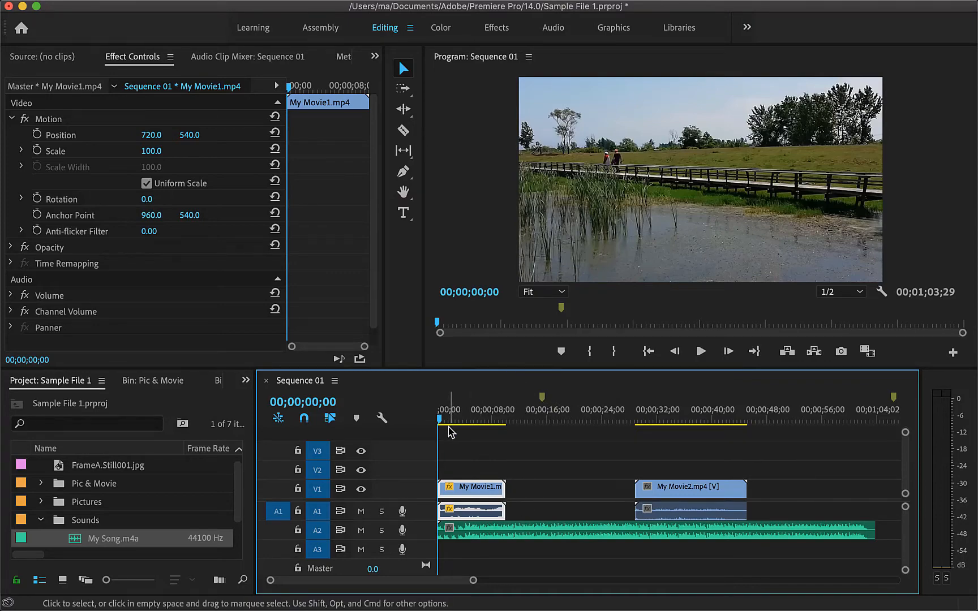
Step: Mute audio track A2 and play the sped-up My Movie1.mp4 clip from the start of the sequence
key(space)
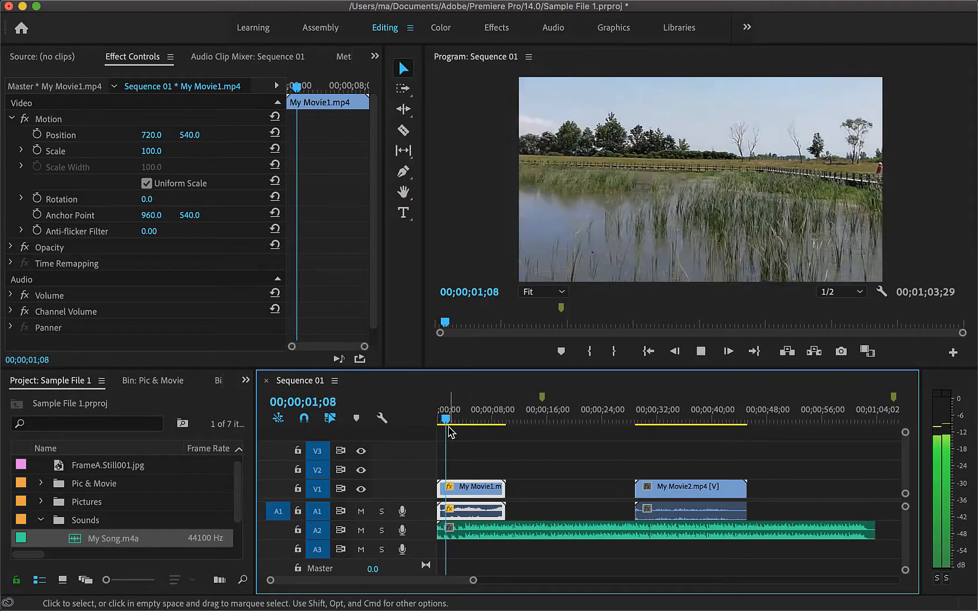
key(space)
click(360, 531)
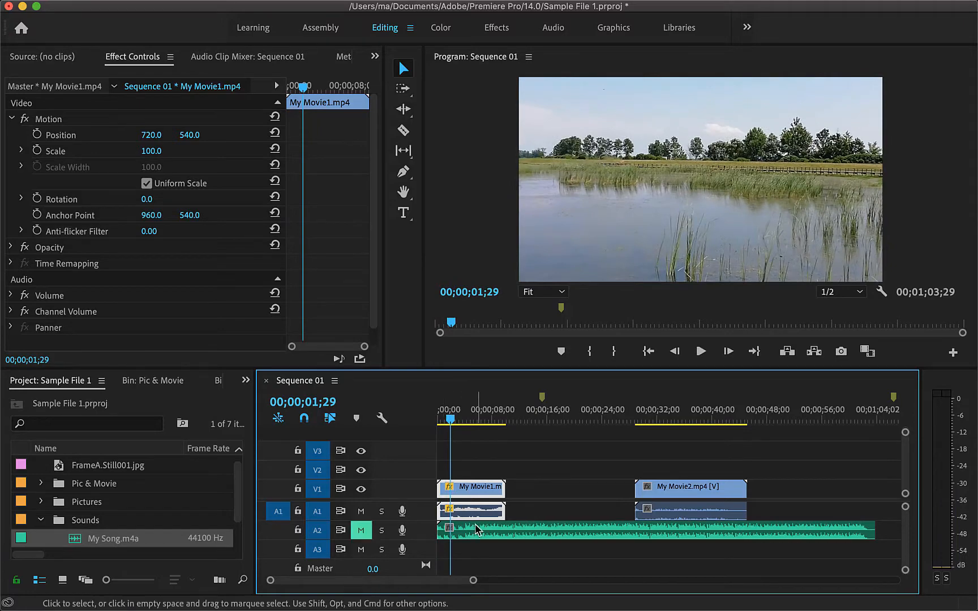
key(Home)
key(space)
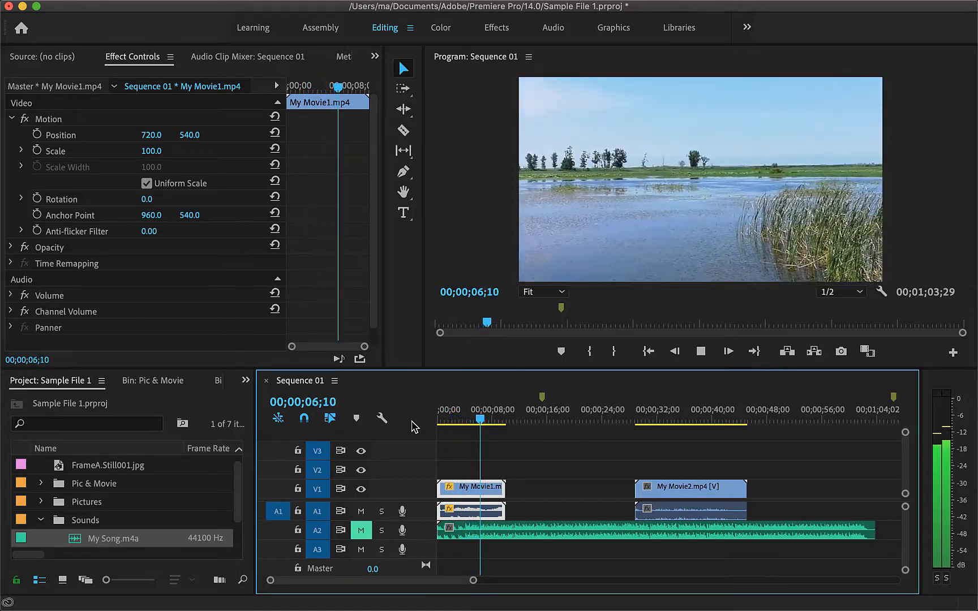
key(space)
Step: Undo the duration change on My Movie1.mp4 and play the clip at its original speed from near the start
key(super+z)
click(439, 425)
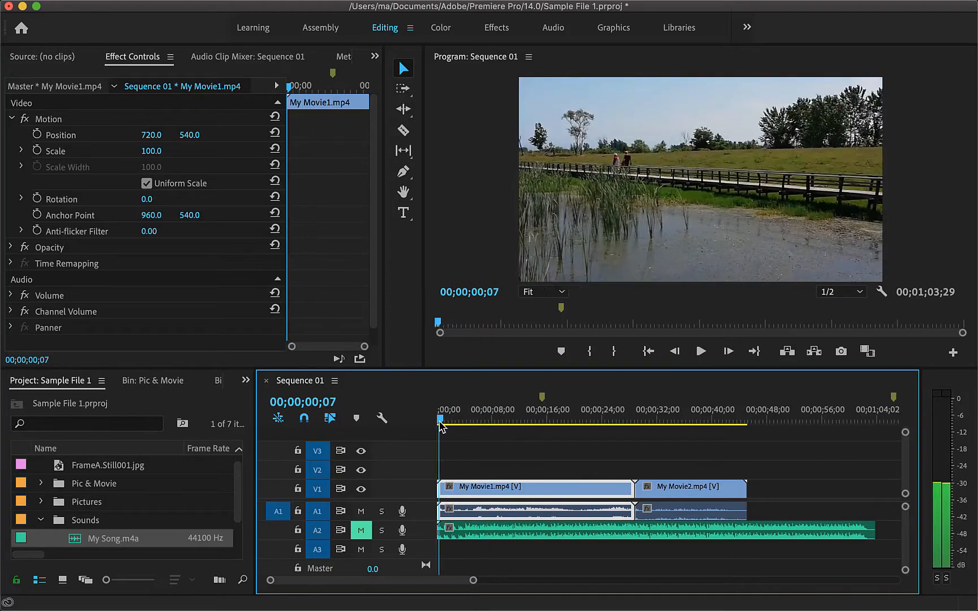
key(space)
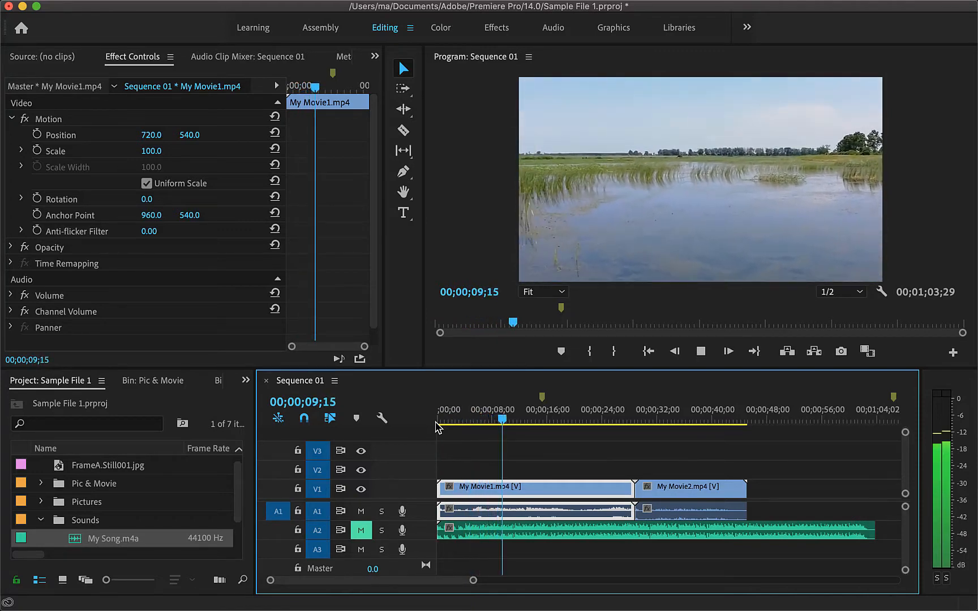
key(space)
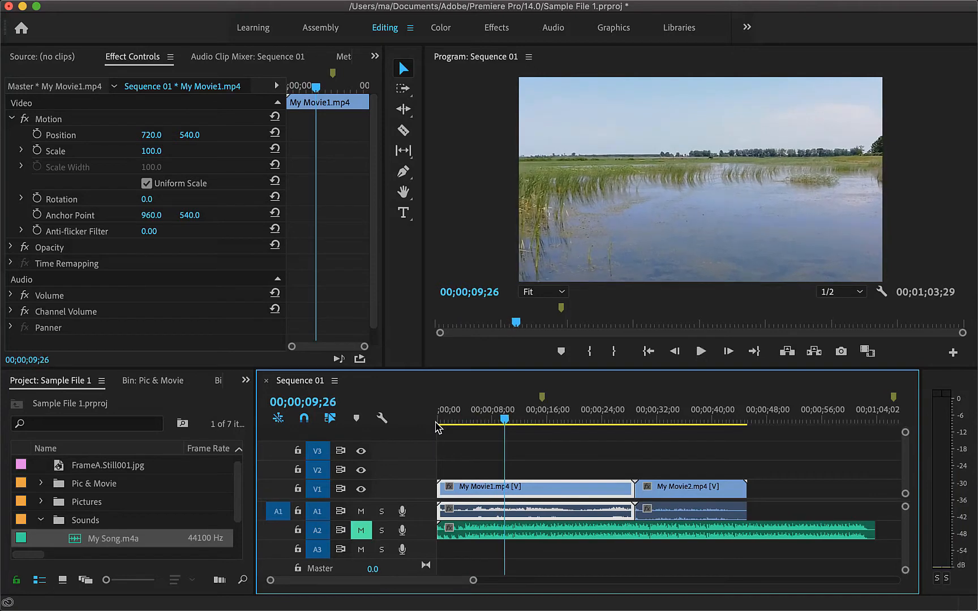
Step: Shorten My Movie1.mp4 to about 12 seconds with Speed/Duration, leaving Maintain Audio Pitch off
right_click(550, 487)
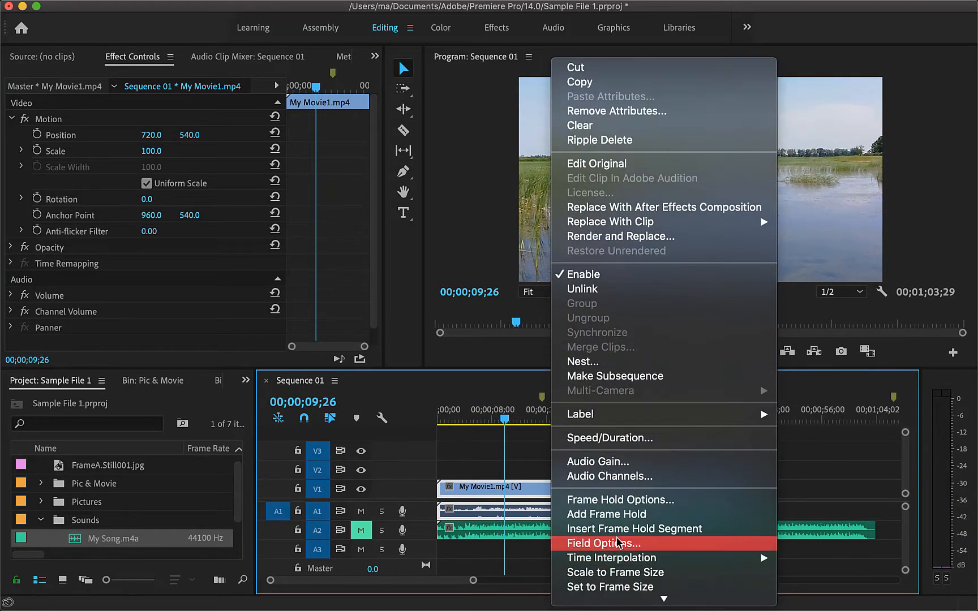
click(606, 438)
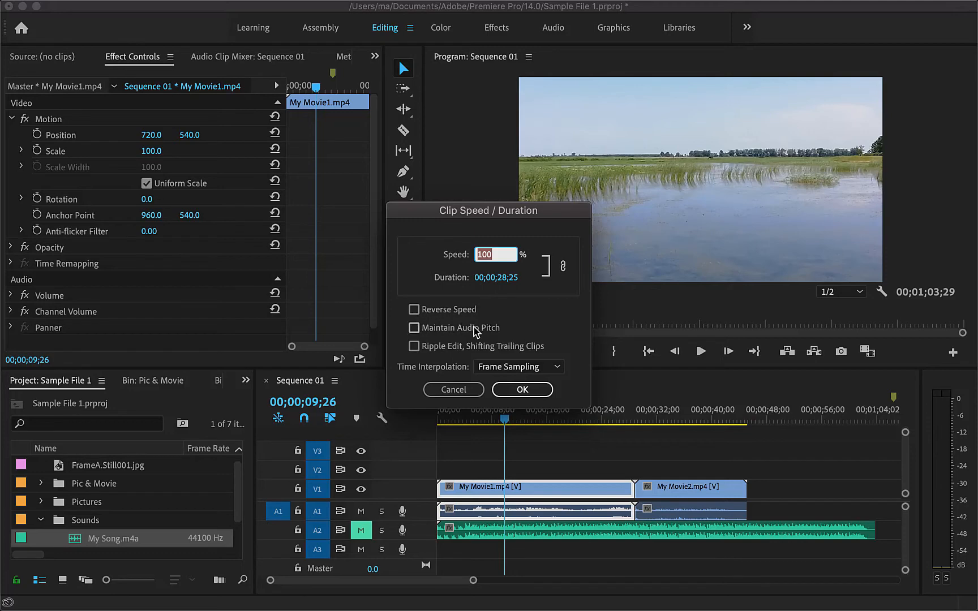
click(417, 329)
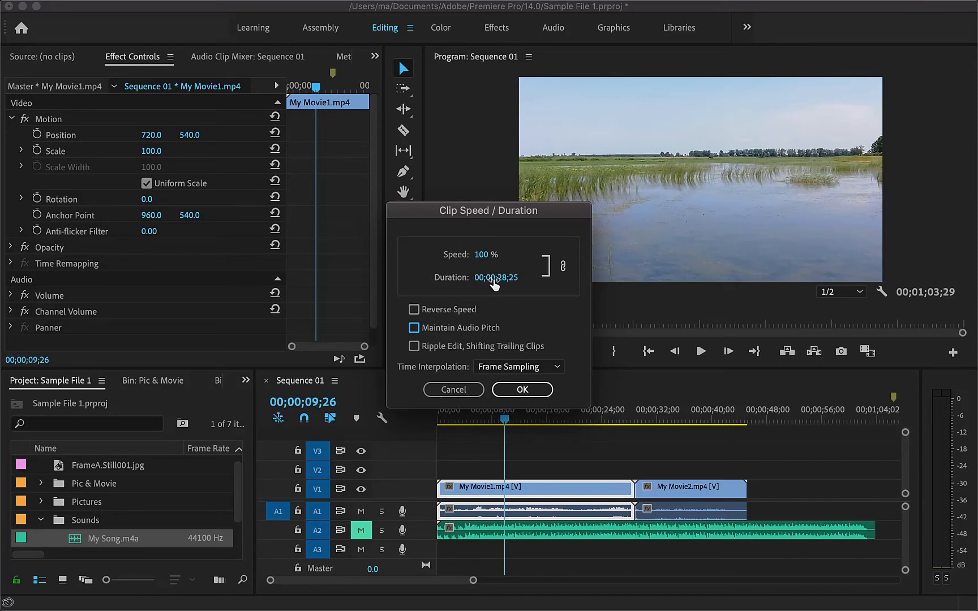
drag(496, 283, 305, 312)
drag(496, 283, 404, 288)
click(522, 389)
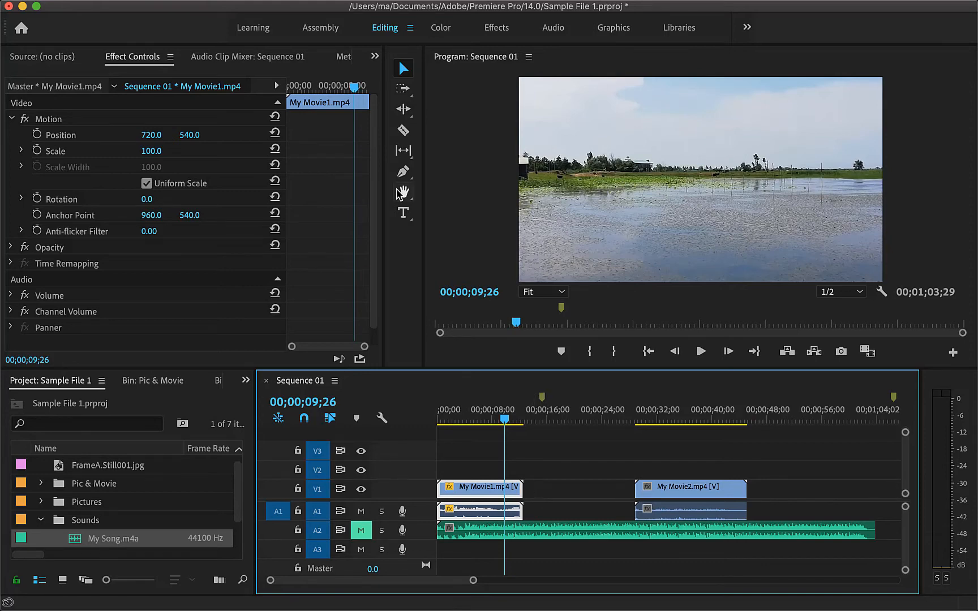
Step: Extend the end of My Movie1.mp4 with the Rate Stretch Tool to a duration of 00;00;21;16 at 133.9% speed
click(404, 112)
click(405, 113)
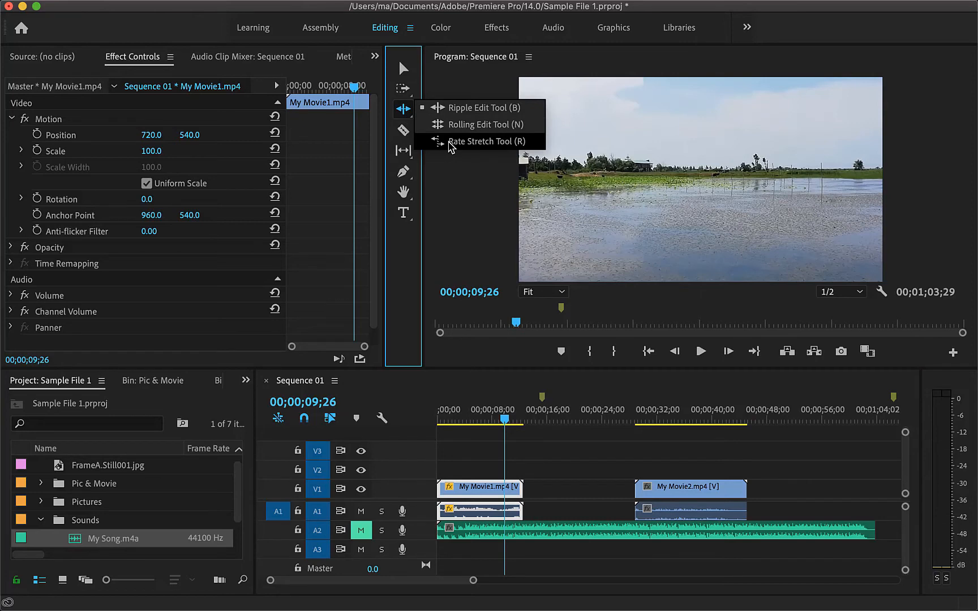
click(451, 143)
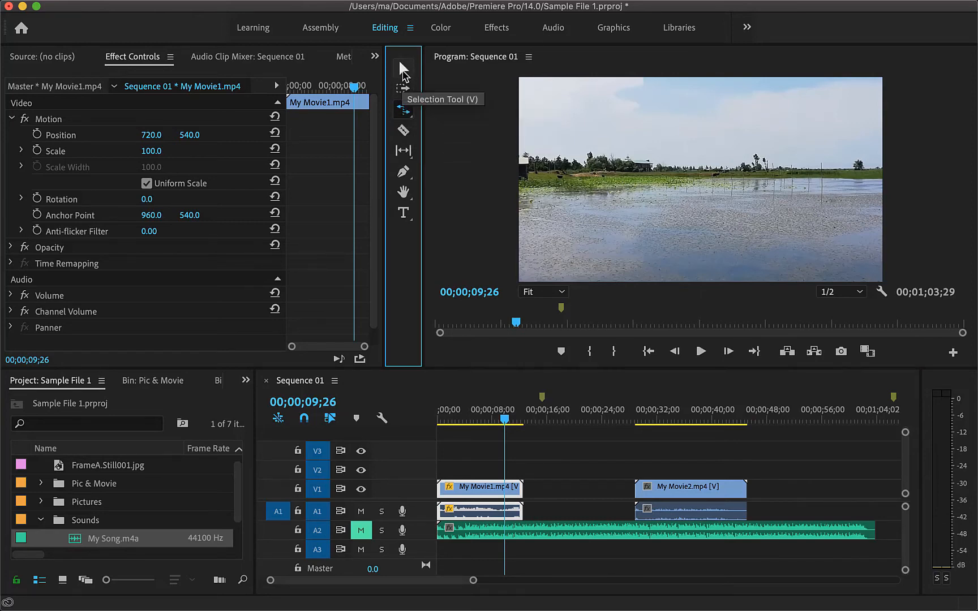
click(402, 68)
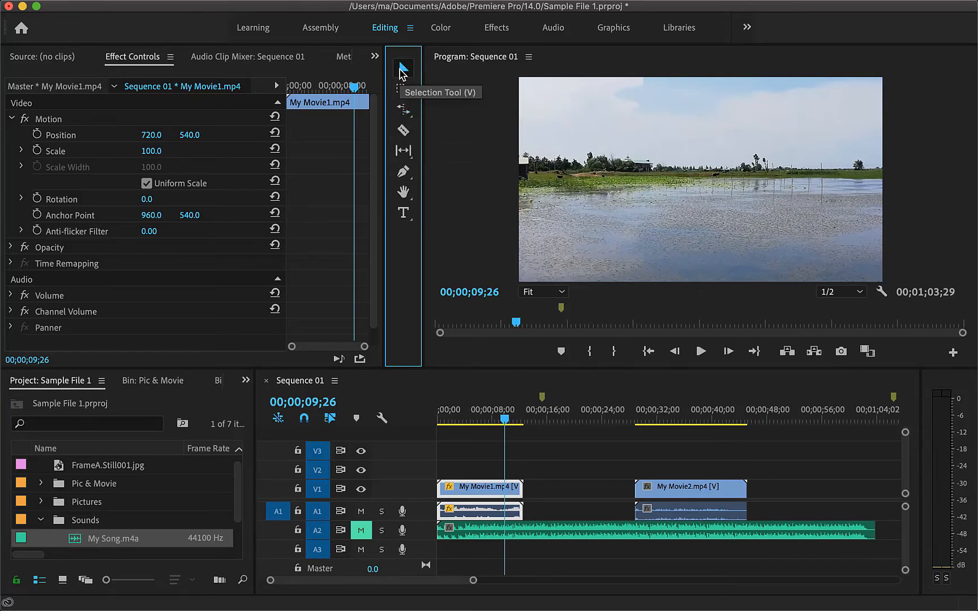
click(396, 111)
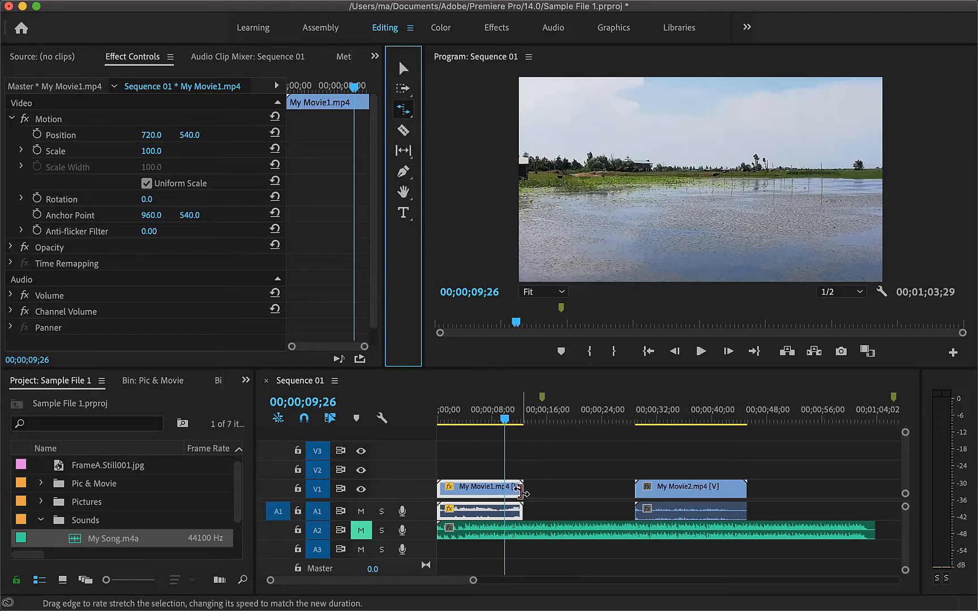
drag(520, 491, 583, 491)
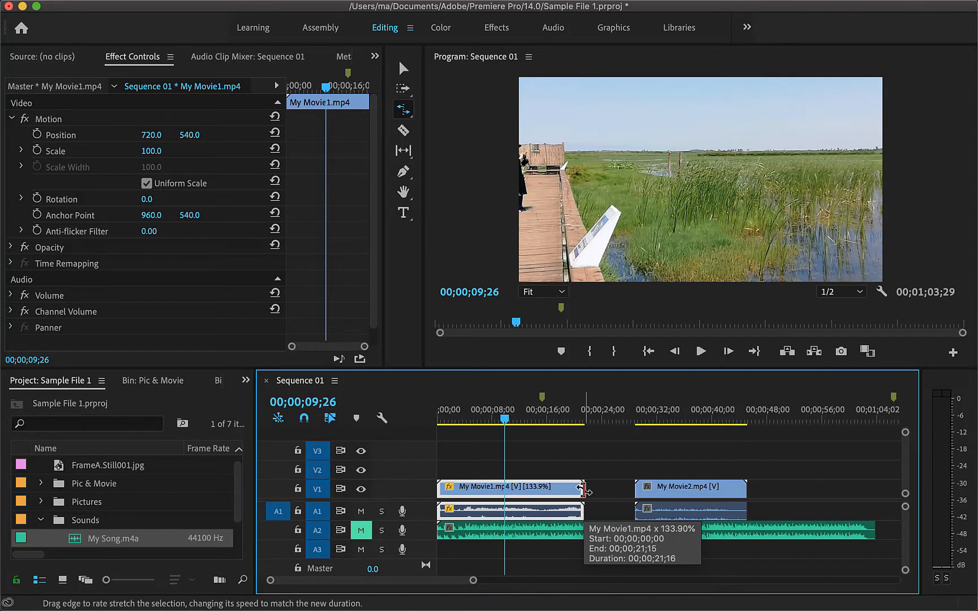
Step: Try rate-stretching the end of My Movie1.mp4 back to about 7 seconds, and undo it
drag(583, 490, 487, 490)
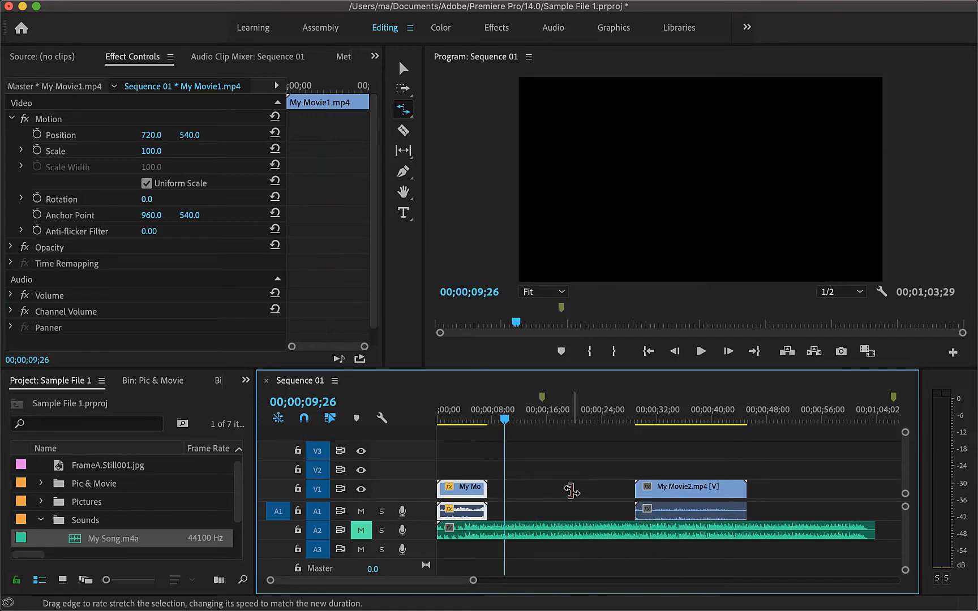
key(super+z)
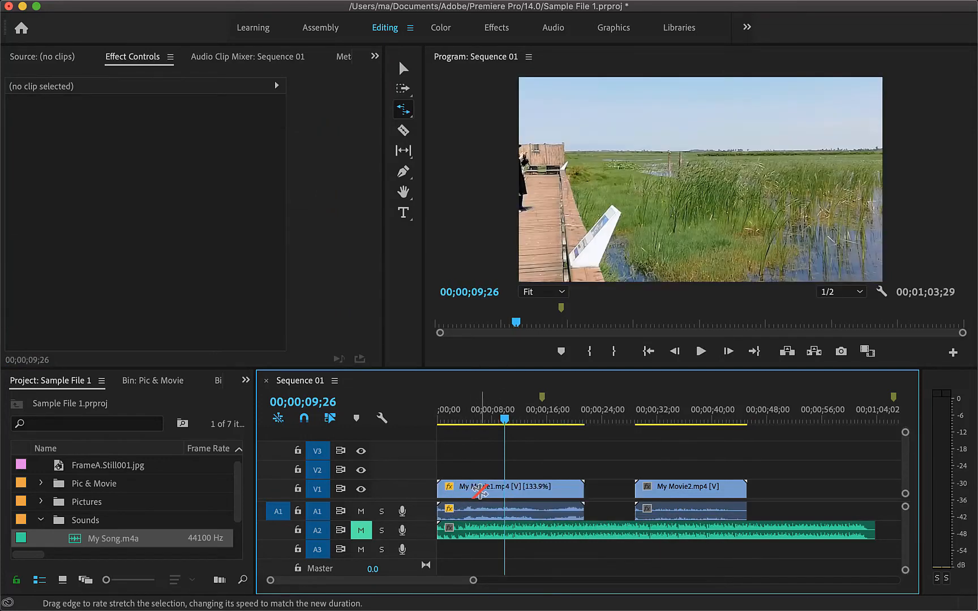
Step: Rate-stretch the end of My Movie1.mp4 back to the first timeline marker and move My Movie2.mp4 earlier, leaving a short gap between them
drag(583, 490, 545, 495)
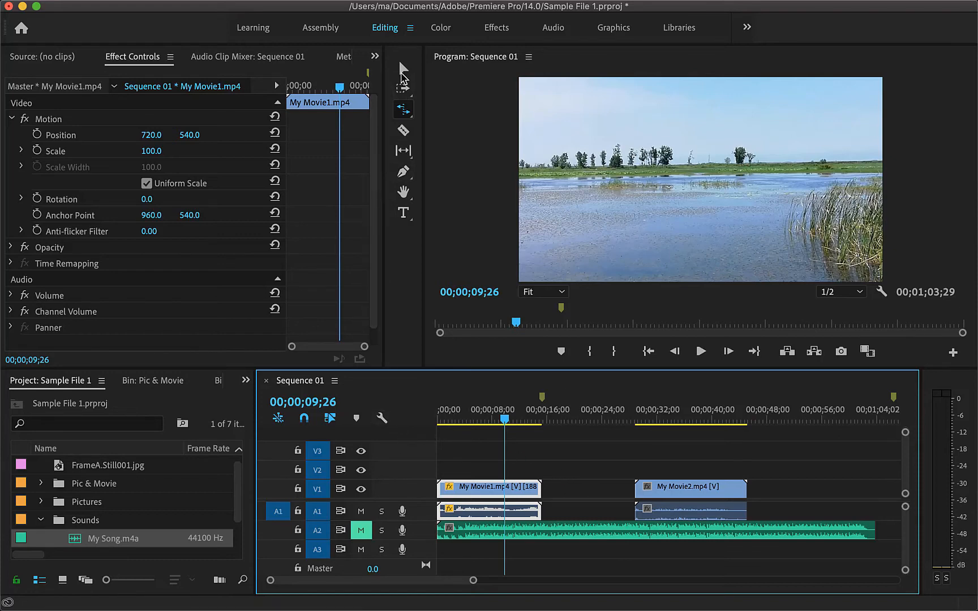
click(403, 68)
click(660, 488)
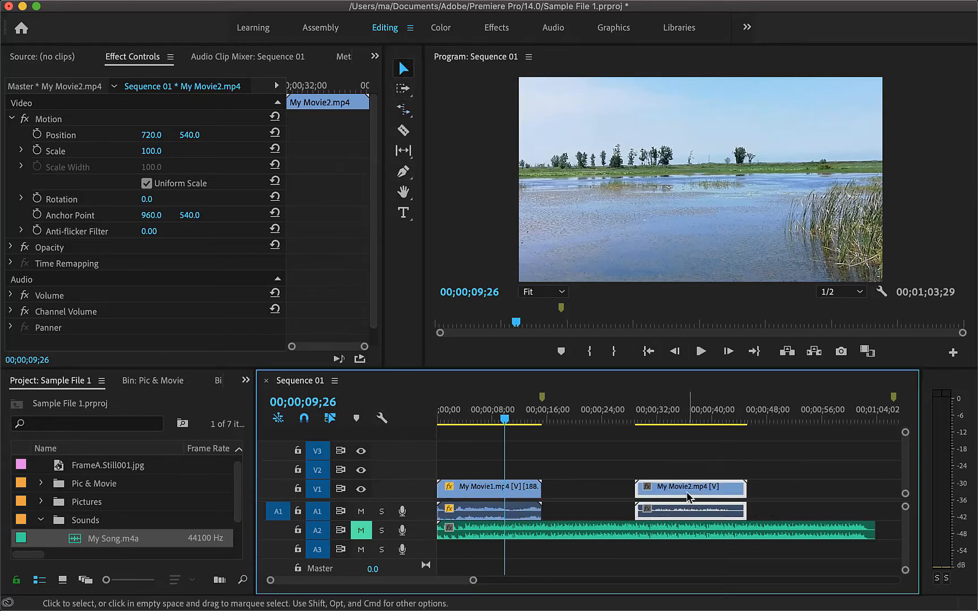
drag(682, 487, 614, 490)
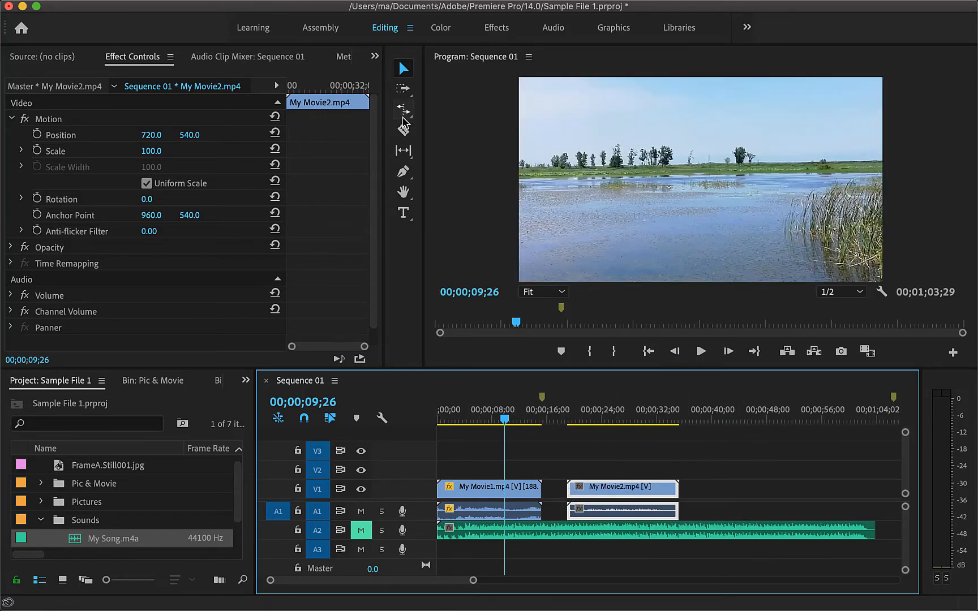
Step: Extend the end of My Movie1.mp4 with the Rate Stretch Tool to the start of My Movie2.mp4, filling the gap at 152.29% speed
click(404, 112)
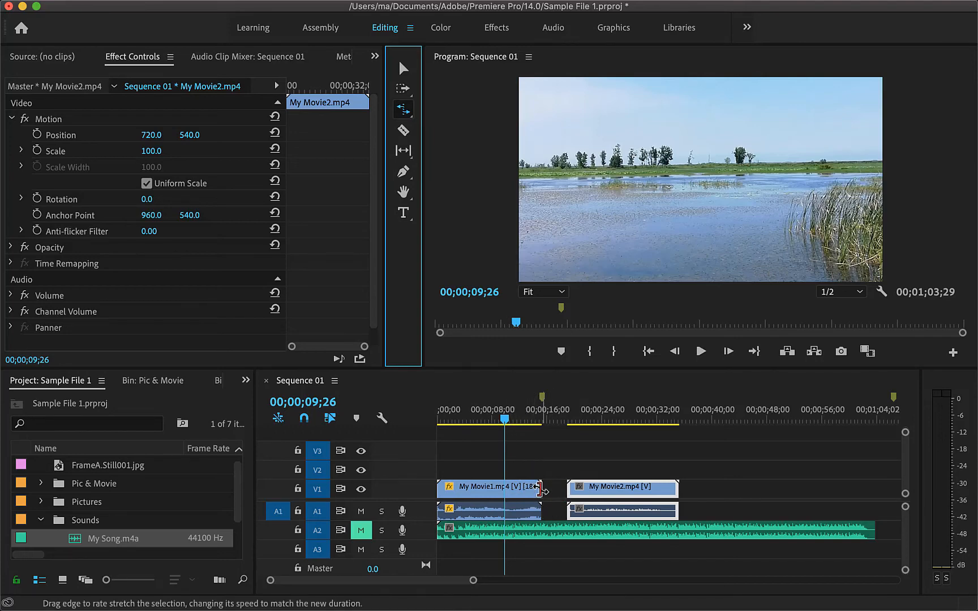
click(541, 490)
drag(541, 490, 563, 490)
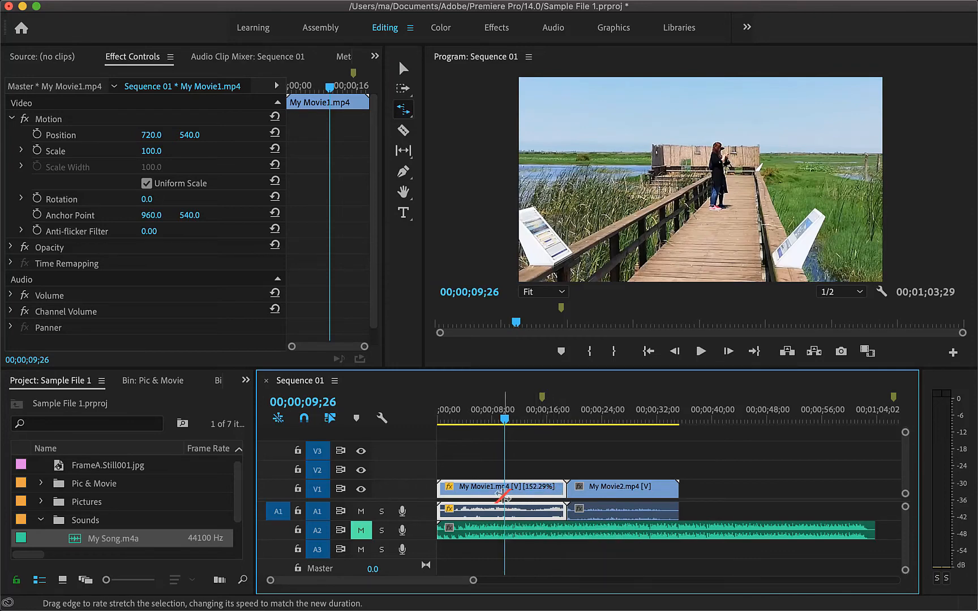
Step: Undo the speed changes on My Movie1.mp4 and the move of My Movie2.mp4, back to the clips' original speed and placement
key(super+z)
key(super+z)
key(super+z)
key(super+z)
key(super+z)
key(super+z)
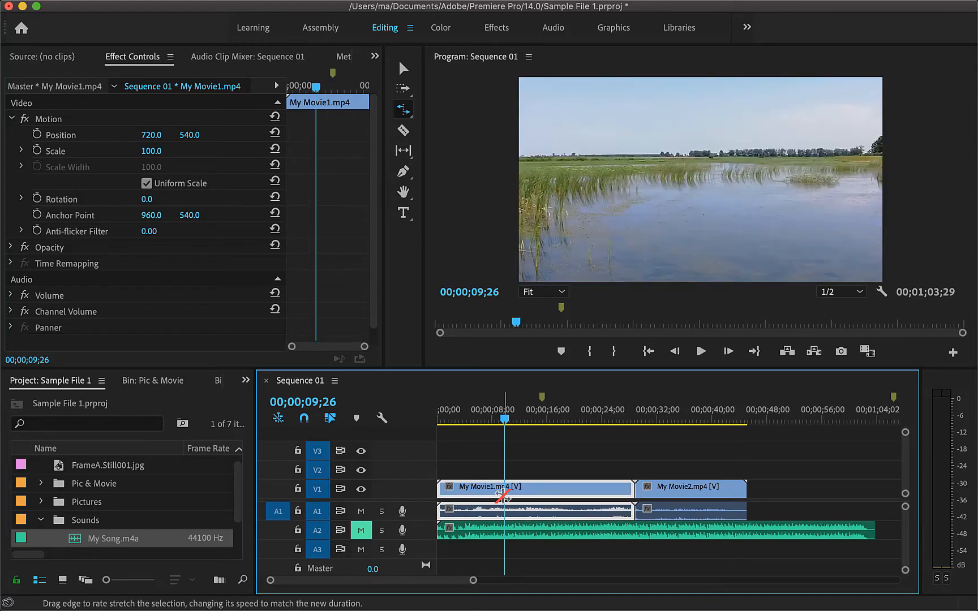
Step: Show the Time Remapping Speed keyframes on My Movie1.mp4 and enlarge the V1 track to expose the clip's speed line
click(403, 68)
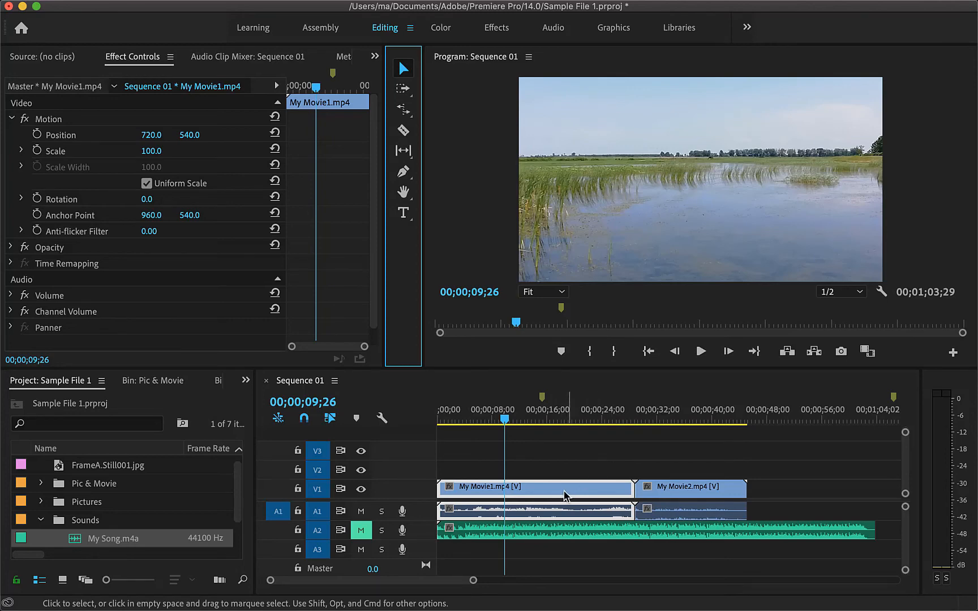
click(548, 492)
right_click(548, 492)
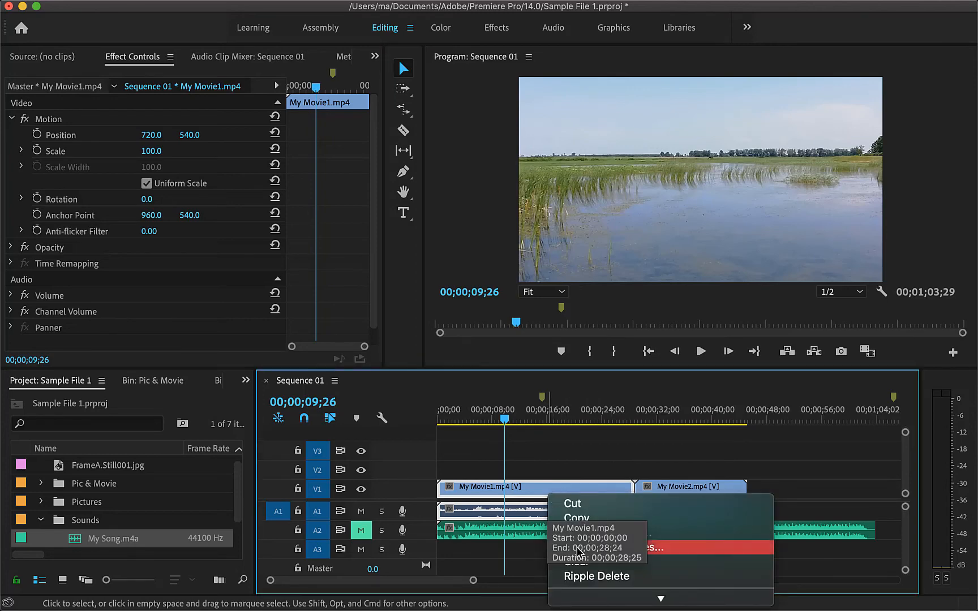
mouse_move(592, 607)
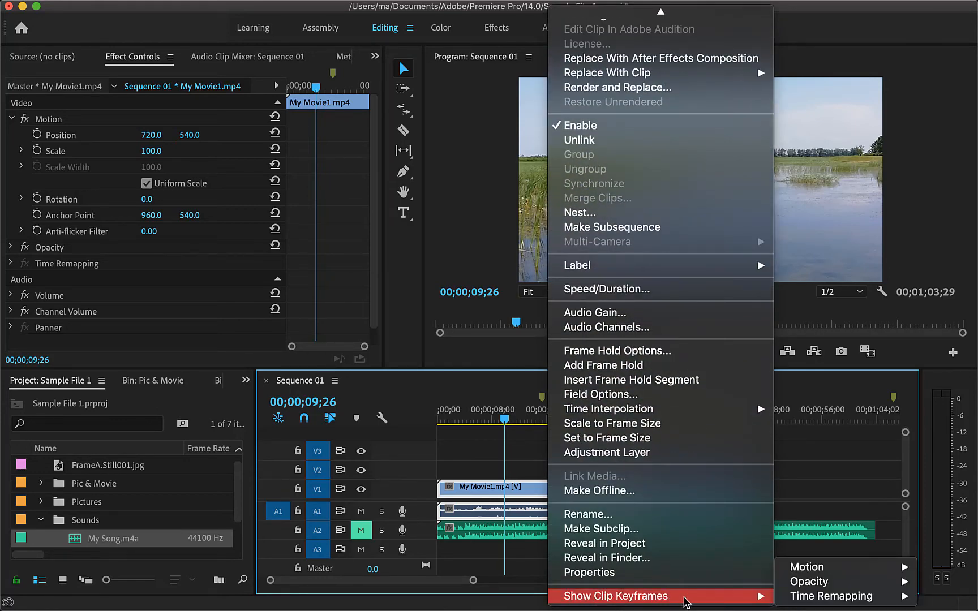
mouse_move(825, 600)
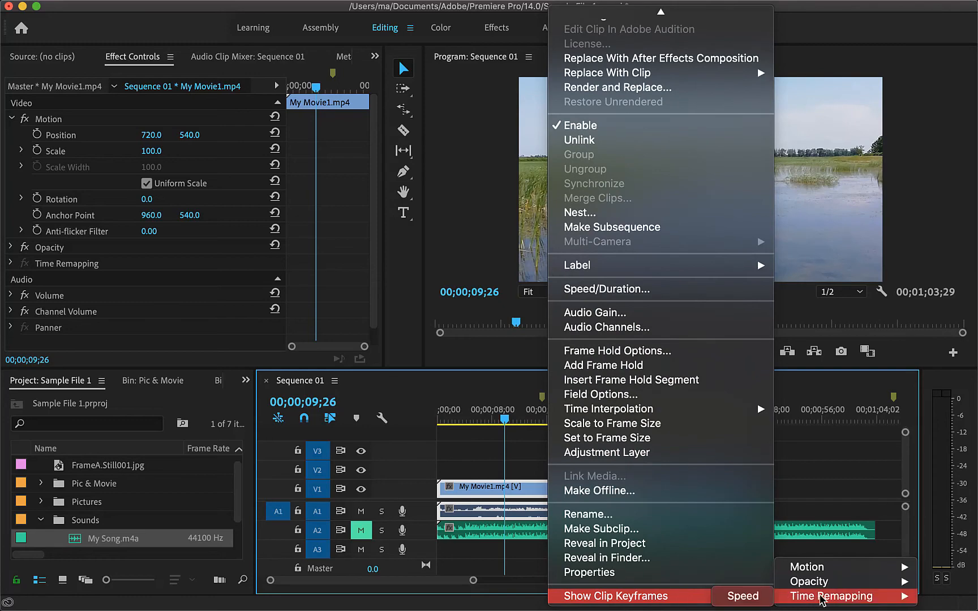
click(743, 596)
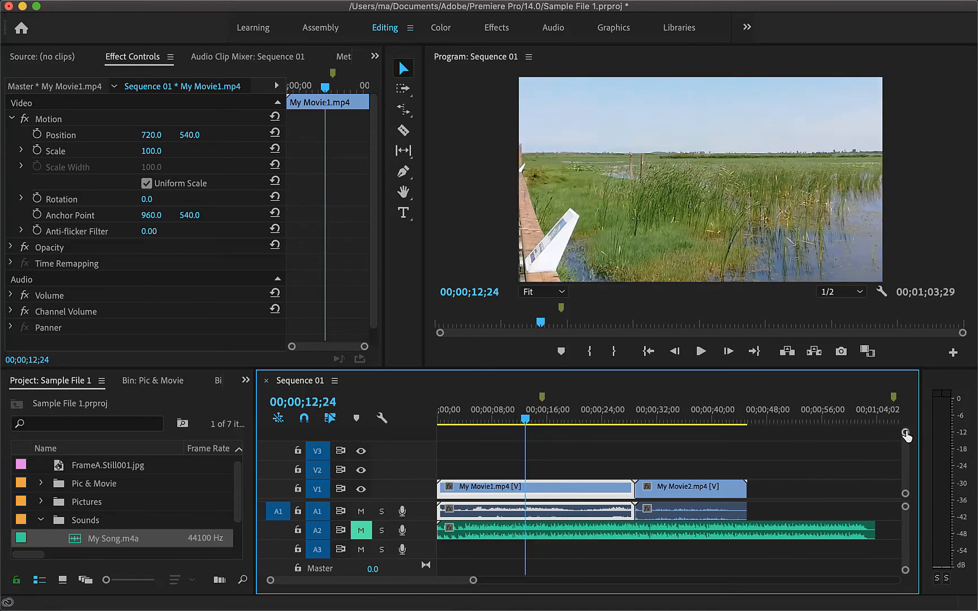
drag(906, 435, 905, 437)
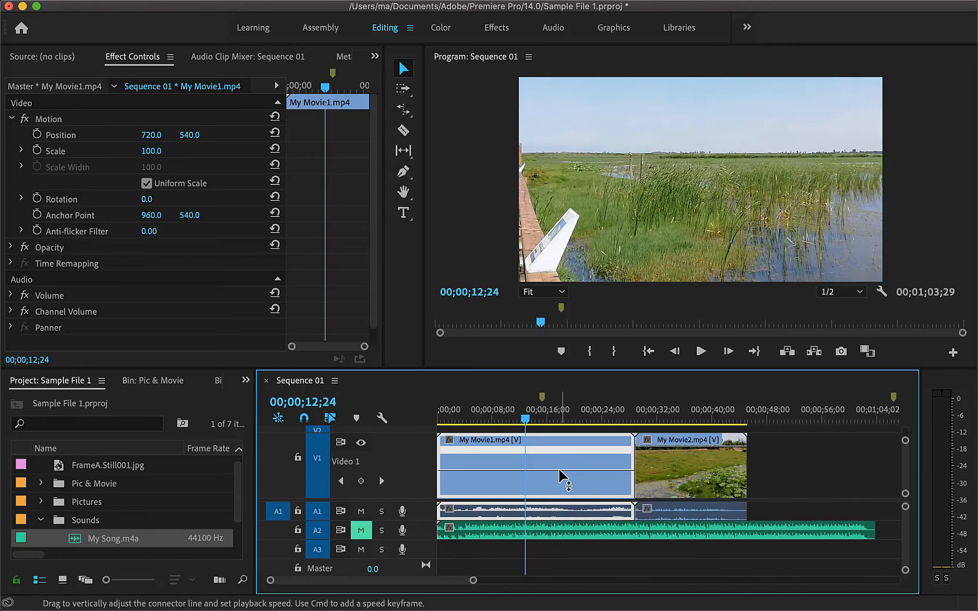
Step: Raise the speed line of My Movie1.mp4 to shorten the clip to about 24 seconds, and play part of it
drag(560, 471, 560, 465)
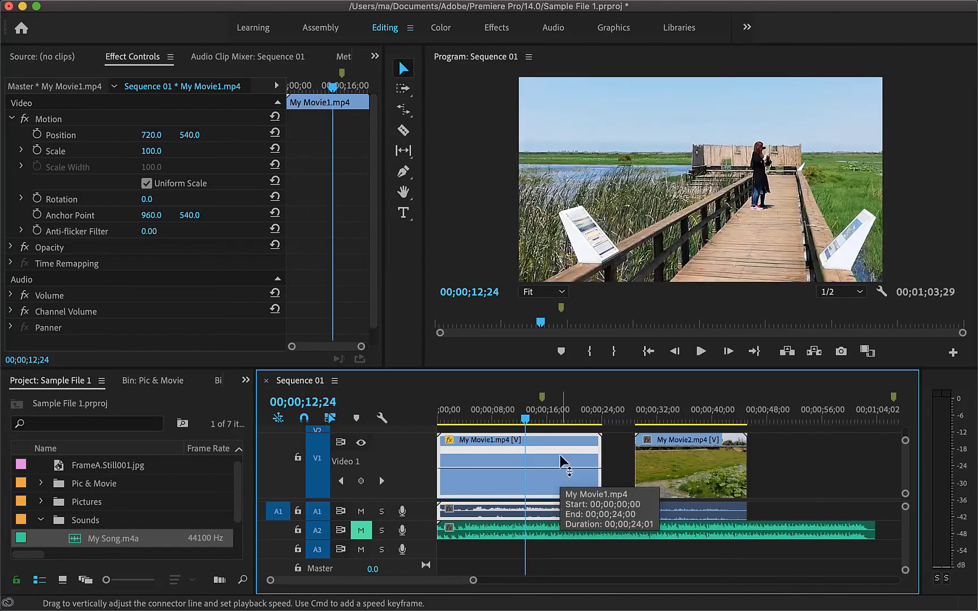
key(space)
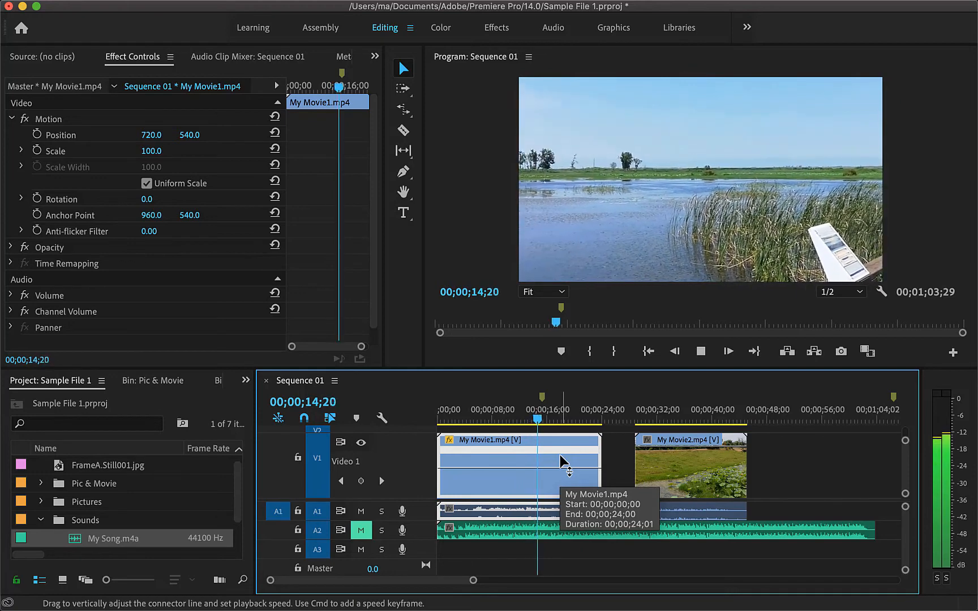
key(space)
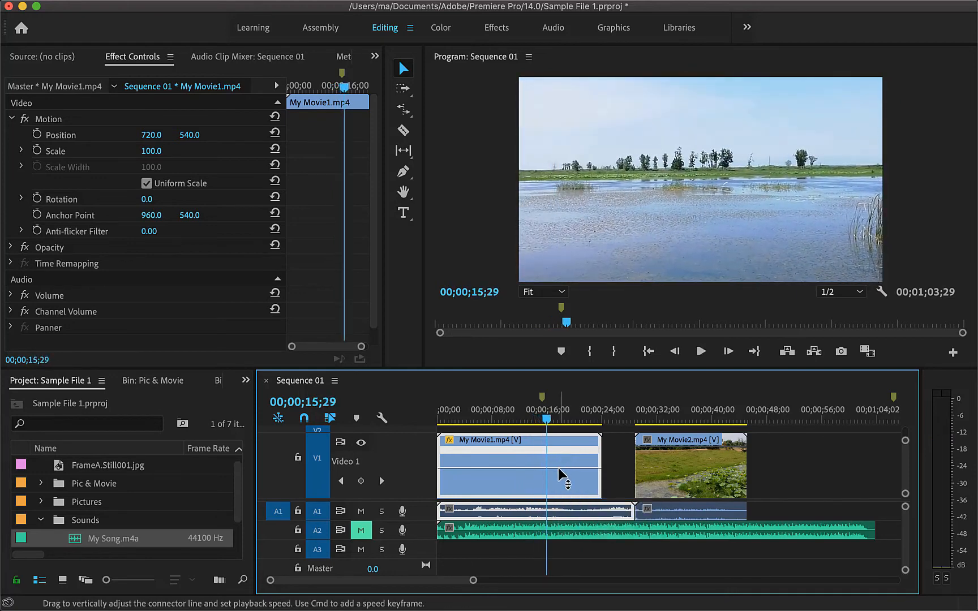
Step: Lower the speed line of My Movie1.mp4 below its original level to slow the clip down, and play part of it
drag(559, 468, 559, 476)
key(space)
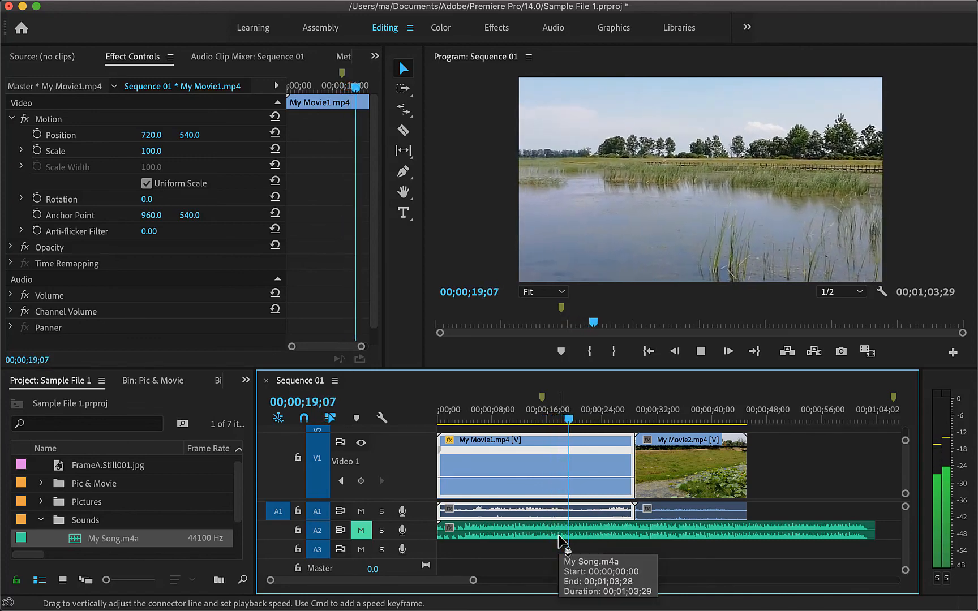
key(space)
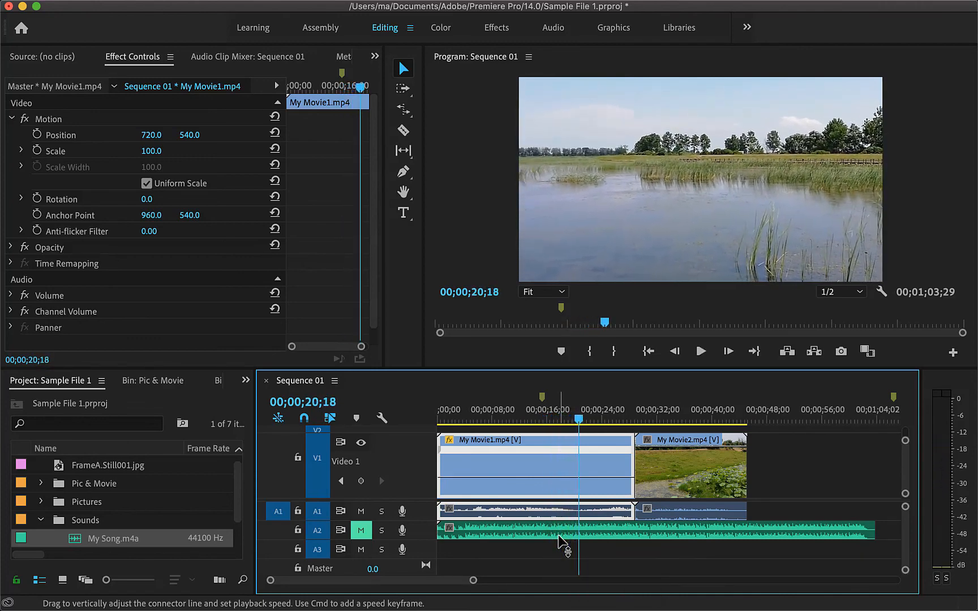